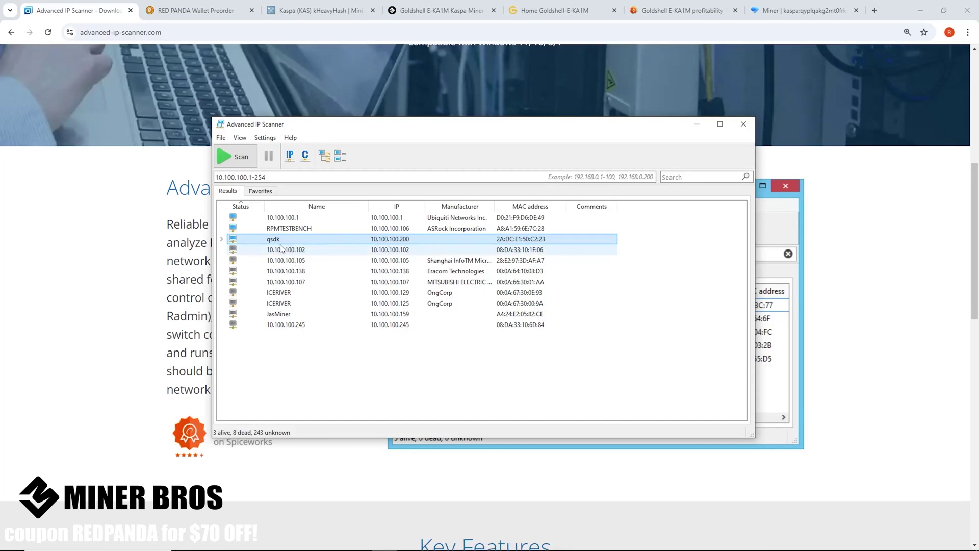
Open the context menu for the qsdk device entry at 10.100.100.200 in the scan results.
{"action": "right_click", "coordinate": [378, 239]}
Copy the device's address and load the miner dashboard at 10.100.100.200 in the Goldshell tab.
{"action": "left_click", "coordinate": [479, 320]}
{"action": "left_click", "coordinate": [564, 11]}
{"action": "left_click", "coordinate": [514, 27]}
{"action": "key", "text": "ctrl+v"}
{"action": "key", "text": "Return"}
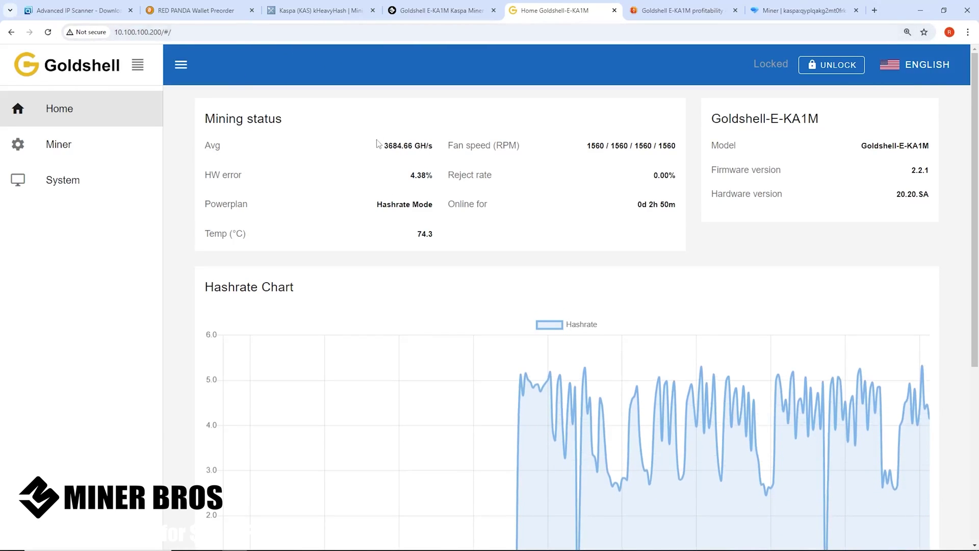
{"action": "key", "text": "ctrl+plus"}
{"action": "key", "text": "ctrl+minus"}
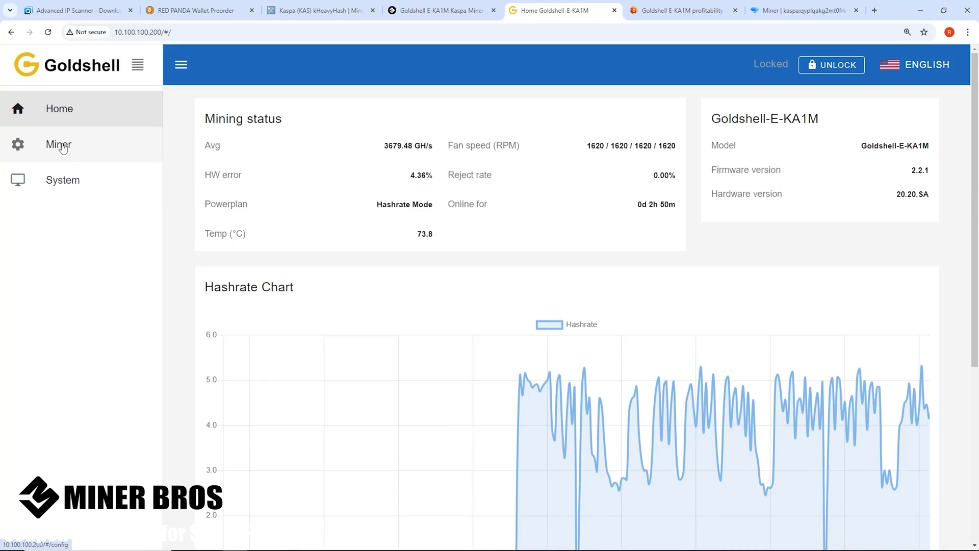
Go to the Miner settings page of the Goldshell interface.
{"action": "left_click", "coordinate": [63, 147]}
{"action": "left_click", "coordinate": [65, 121]}
{"action": "left_click", "coordinate": [57, 149]}
Unlock the miner with the admin password and dismiss Chrome's password warning.
{"action": "left_click", "coordinate": [843, 68]}
{"action": "left_click", "coordinate": [242, 207]}
{"action": "type", "text": "1"}
{"action": "left_click", "coordinate": [209, 254]}
{"action": "left_click", "coordinate": [566, 184]}
{"action": "left_click_drag", "start_coordinate": [756, 64], "coordinate": [775, 65]}
{"action": "left_click", "coordinate": [834, 121]}
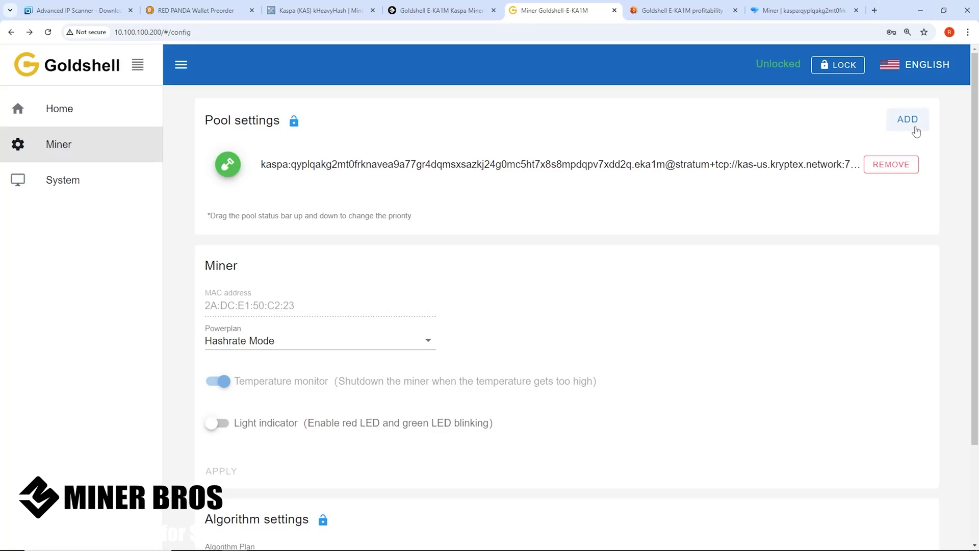
Add a new pool entry and fill in only its password field.
{"action": "left_click", "coordinate": [918, 122]}
{"action": "left_click", "coordinate": [343, 244]}
{"action": "left_click", "coordinate": [343, 317]}
{"action": "left_click", "coordinate": [331, 380]}
{"action": "type", "text": "123"}
{"action": "left_click", "coordinate": [386, 324]}
{"action": "left_click", "coordinate": [365, 224]}
{"action": "key", "text": "Tab"}
{"action": "left_click", "coordinate": [365, 225]}
{"action": "key", "text": "Tab"}
Switch to the MiningPoolStats page, then the Red Panda wallet preorder page, and enlarge it.
{"action": "left_click", "coordinate": [315, 10]}
{"action": "left_click", "coordinate": [185, 15]}
{"action": "key", "text": "ctrl+plus"}
{"action": "key", "text": "ctrl+plus"}
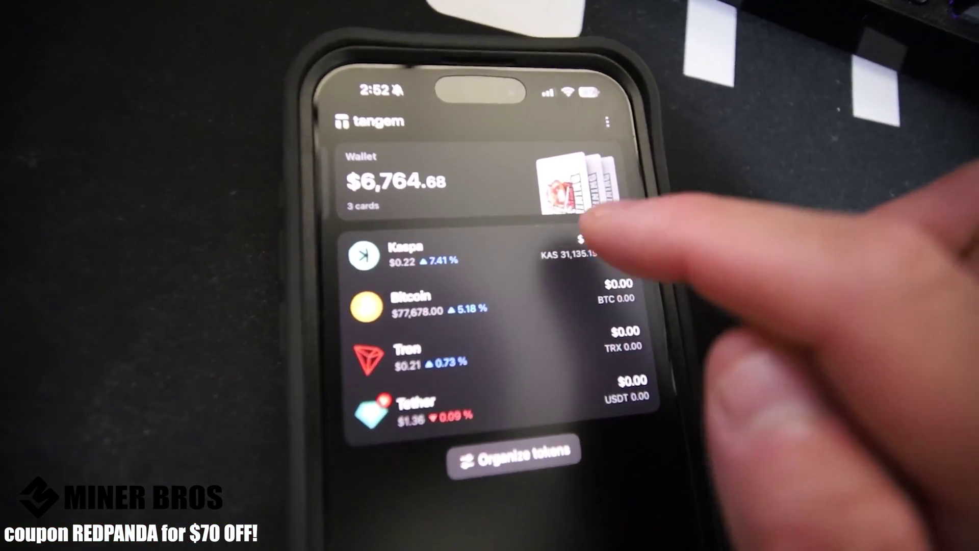
Open Kaspa in the Tangem wallet, show its receive address QR code, then return to the token list.
{"action": "left_click", "coordinate": [597, 237]}
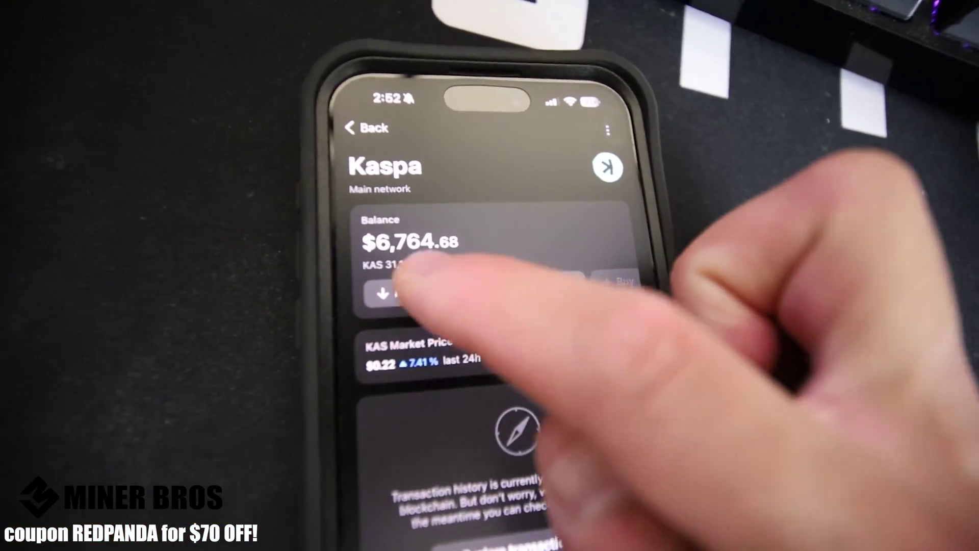
{"action": "left_click", "coordinate": [441, 286]}
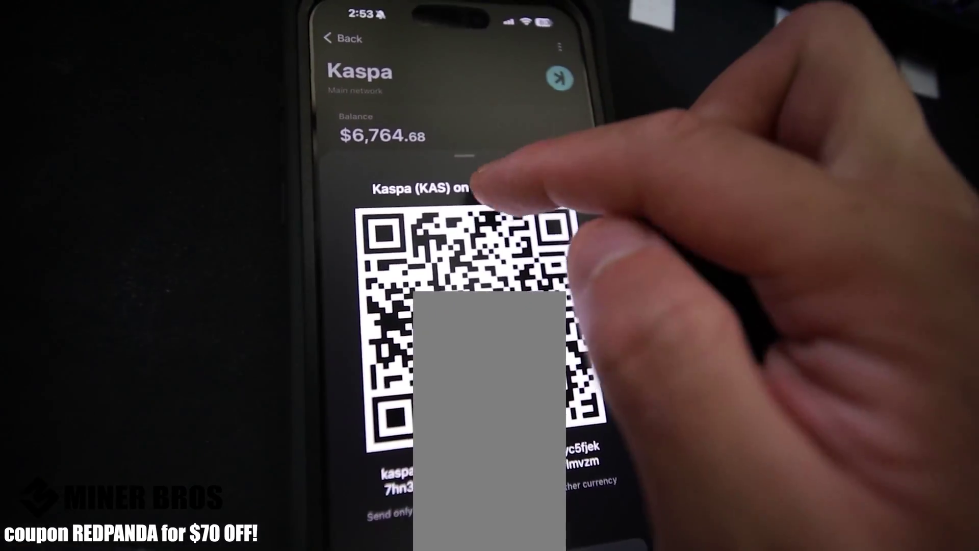
{"action": "left_click_drag", "start_coordinate": [469, 186], "coordinate": [624, 439]}
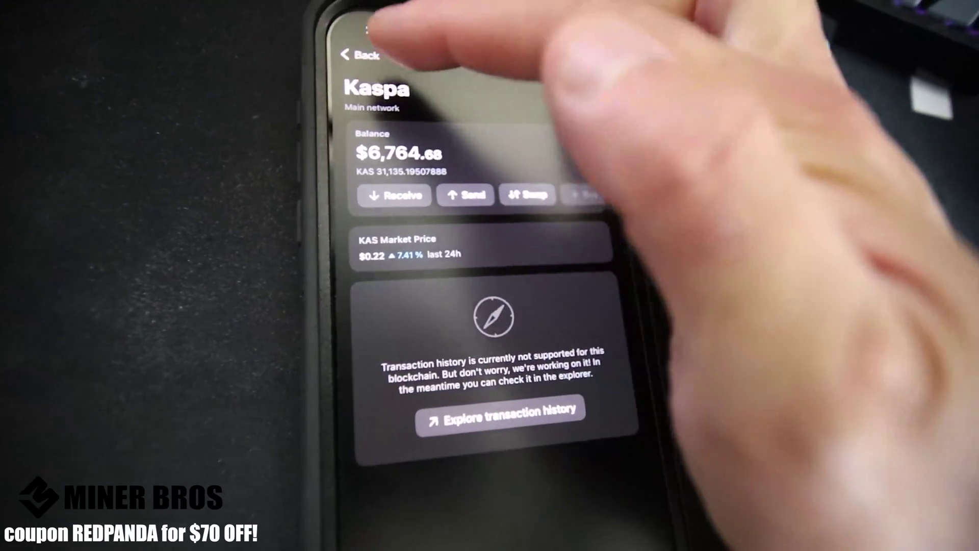
{"action": "left_click", "coordinate": [339, 43]}
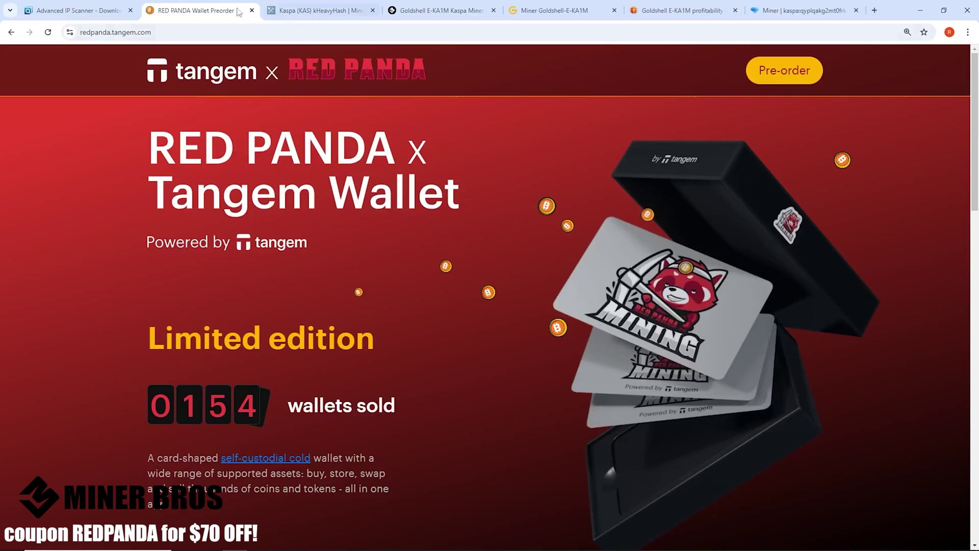
Paste the Kaspa wallet address into the new pool's Miner Name field and check it.
{"action": "left_click", "coordinate": [556, 10]}
{"action": "left_click", "coordinate": [800, 11]}
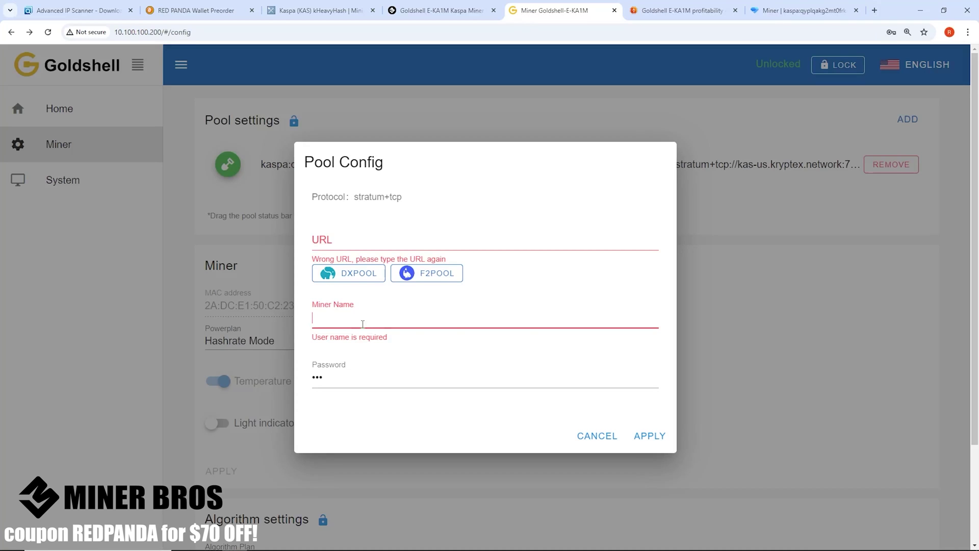
{"action": "key", "text": "ctrl+v"}
{"action": "left_click_drag", "start_coordinate": [421, 319], "coordinate": [252, 325]}
{"action": "left_click", "coordinate": [341, 317]}
{"action": "left_click_drag", "start_coordinate": [315, 318], "coordinate": [674, 317]}
{"action": "left_click", "coordinate": [655, 317]}
Append the .eka1m worker suffix to the miner name and move to the URL field.
{"action": "type", "text": "."}
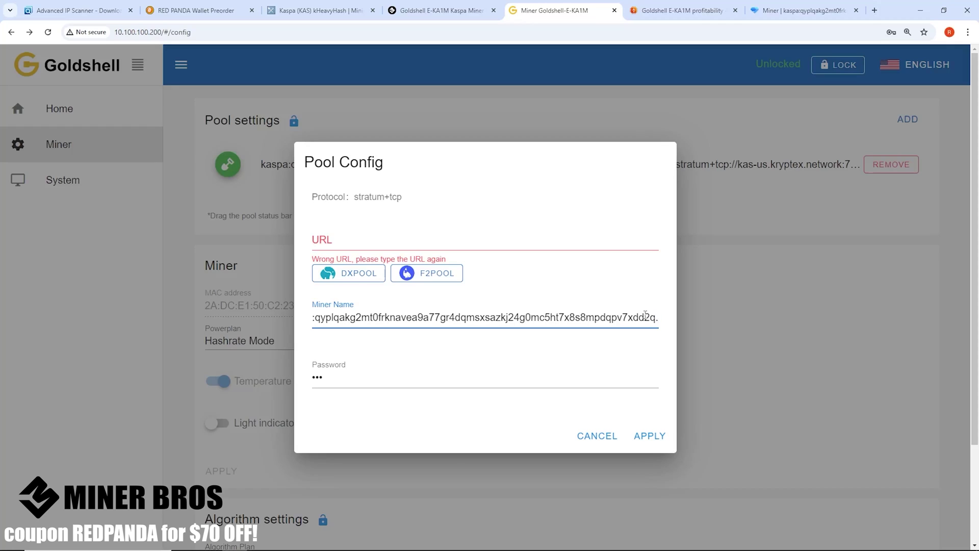
{"action": "type", "text": "eka1m"}
{"action": "left_click_drag", "start_coordinate": [628, 312], "coordinate": [701, 327]}
{"action": "left_click", "coordinate": [626, 317]}
{"action": "left_click", "coordinate": [451, 239]}
{"action": "left_click", "coordinate": [324, 10]}
Open Kryptex's Kaspa mining page from MiningPoolStats and copy the global address kas.kryptex.network:7777.
{"action": "scroll", "coordinate": [286, 408], "scroll_direction": "down", "scroll_amount": 3}
{"action": "scroll", "coordinate": [293, 397], "scroll_direction": "down", "scroll_amount": 1}
{"action": "left_click", "coordinate": [278, 304]}
{"action": "scroll", "coordinate": [467, 306], "scroll_direction": "down", "scroll_amount": 6}
{"action": "left_click", "coordinate": [807, 204]}
{"action": "left_click_drag", "start_coordinate": [599, 319], "coordinate": [620, 427]}
{"action": "left_click", "coordinate": [606, 397]}
{"action": "left_click_drag", "start_coordinate": [476, 318], "coordinate": [603, 321]}
{"action": "left_click", "coordinate": [589, 318]}
{"action": "left_click", "coordinate": [589, 319]}
Paste kas.kryptex.network:7777 into the Goldshell pool URL field and select the existing password.
{"action": "left_click", "coordinate": [581, 17]}
{"action": "left_click", "coordinate": [329, 244]}
{"action": "key", "text": "ctrl+v"}
{"action": "double_click", "coordinate": [324, 378]}
Replace the pool password, apply the new Kryptex pool entry and drag it to the top.
{"action": "type", "text": "12"}
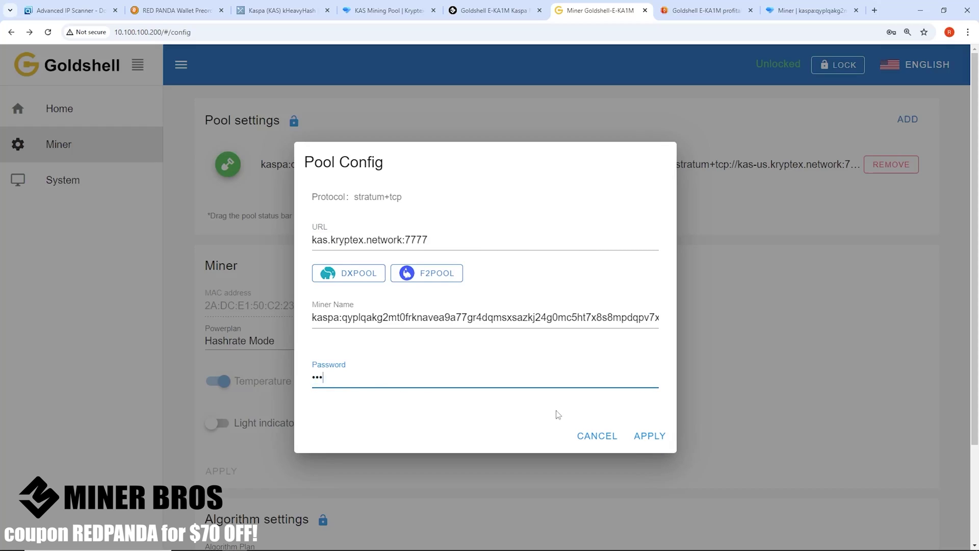
{"action": "left_click", "coordinate": [649, 437]}
{"action": "left_click_drag", "start_coordinate": [228, 217], "coordinate": [233, 164]}
Reorder the pools so kas-us is second, then remove that second pool entry.
{"action": "left_click", "coordinate": [387, 10]}
{"action": "left_click", "coordinate": [556, 13]}
{"action": "mouse_move", "coordinate": [224, 217]}
{"action": "left_mouse_down"}
{"action": "mouse_move", "coordinate": [224, 155]}
{"action": "mouse_move", "coordinate": [229, 216]}
{"action": "left_mouse_up"}
{"action": "mouse_move", "coordinate": [230, 209]}
{"action": "left_mouse_down"}
{"action": "mouse_move", "coordinate": [228, 193]}
{"action": "mouse_move", "coordinate": [230, 211]}
{"action": "left_mouse_up"}
{"action": "left_click", "coordinate": [880, 220]}
{"action": "left_click", "coordinate": [548, 337]}
Check the pool priority hint and open the Powerplan dropdown to view the power plans.
{"action": "mouse_move", "coordinate": [403, 216]}
{"action": "left_mouse_down"}
{"action": "mouse_move", "coordinate": [206, 220]}
{"action": "mouse_move", "coordinate": [414, 224]}
{"action": "left_mouse_up"}
{"action": "left_click", "coordinate": [420, 218]}
{"action": "left_click", "coordinate": [279, 347]}
On the E-KA1M product page, highlight the 1800W figure and the 3.8 Th/s, 1100 W low power specs.
{"action": "left_click", "coordinate": [489, 10]}
{"action": "left_click_drag", "start_coordinate": [256, 326], "coordinate": [248, 306]}
{"action": "left_click", "coordinate": [232, 317]}
{"action": "left_click_drag", "start_coordinate": [200, 326], "coordinate": [261, 331]}
{"action": "left_click", "coordinate": [261, 332]}
{"action": "mouse_move", "coordinate": [259, 335]}
{"action": "left_mouse_down"}
{"action": "mouse_move", "coordinate": [198, 329]}
{"action": "mouse_move", "coordinate": [258, 331]}
{"action": "left_mouse_up"}
{"action": "left_click_drag", "start_coordinate": [341, 367], "coordinate": [86, 372]}
{"action": "left_click_drag", "start_coordinate": [212, 367], "coordinate": [346, 369]}
{"action": "left_click", "coordinate": [334, 367]}
{"action": "left_click_drag", "start_coordinate": [341, 371], "coordinate": [290, 369]}
{"action": "left_click", "coordinate": [347, 377]}
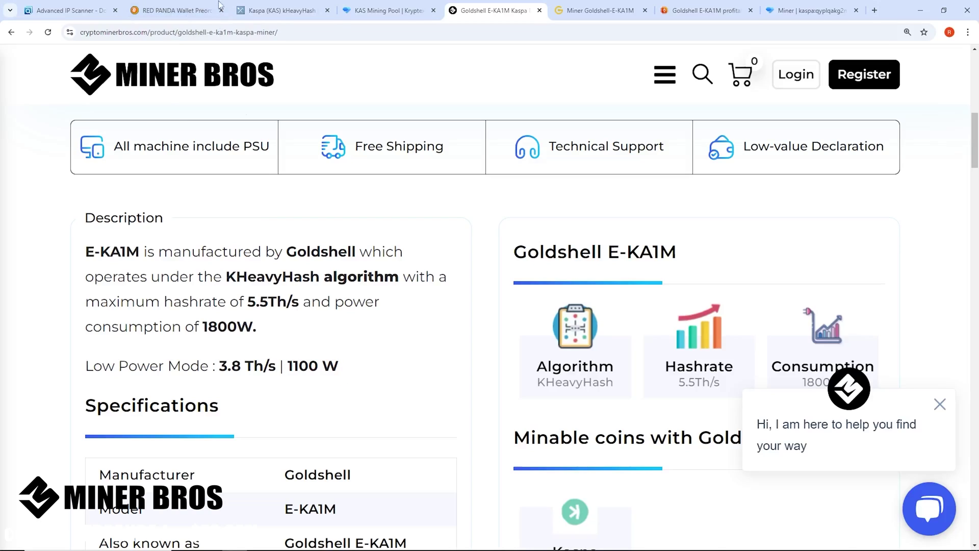